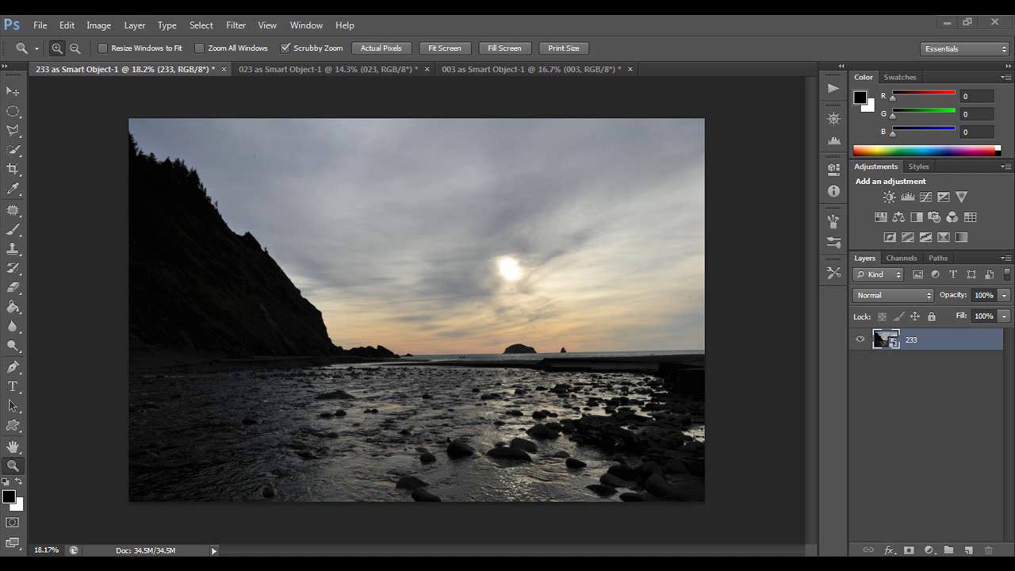
# Step: Add a Levels adjustment layer above photo 233 and apply Auto levels (gamma 1.46, white point 254)
pyautogui.press('v')
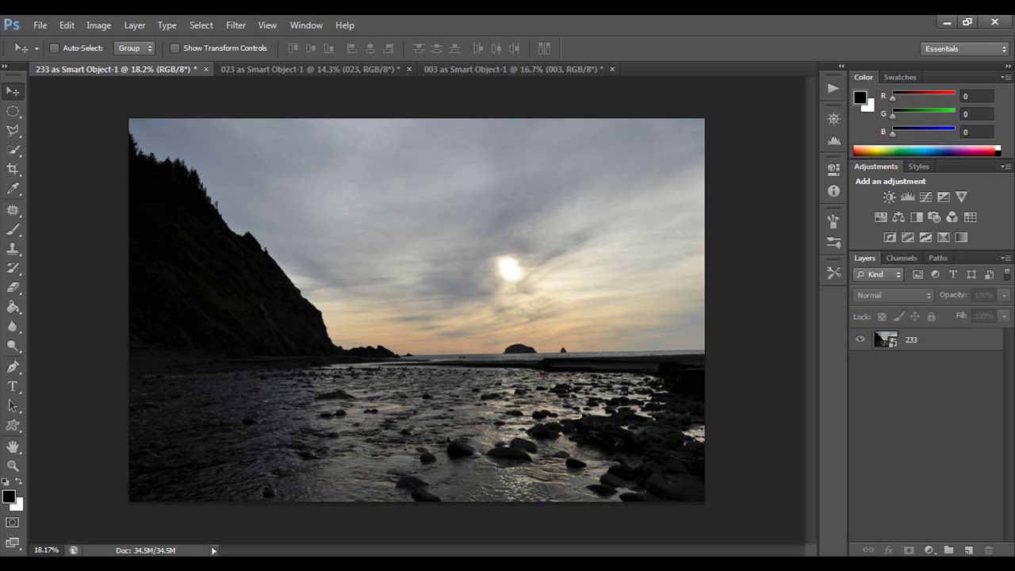
pyautogui.click(880, 338)
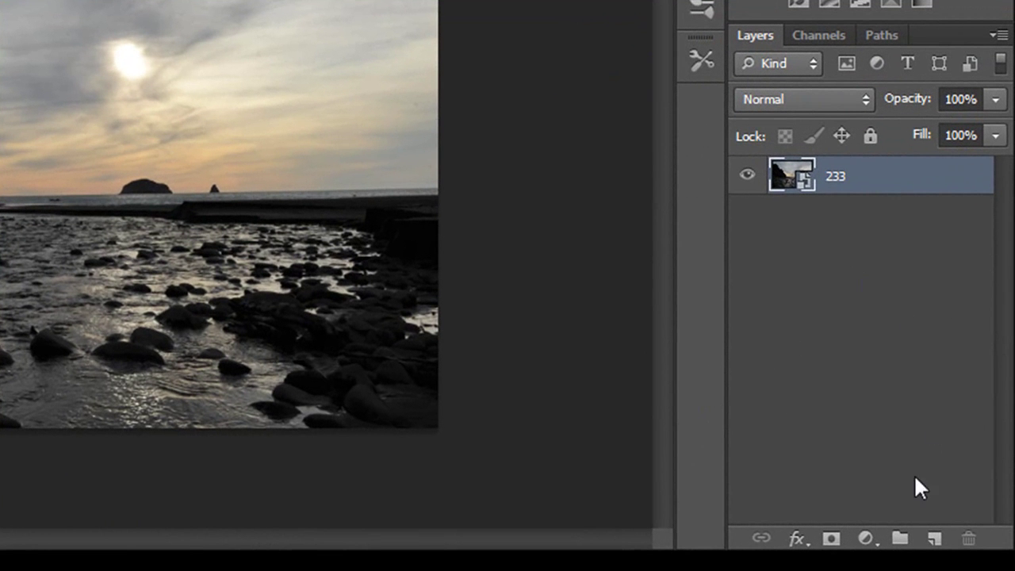
pyautogui.click(865, 540)
pyautogui.click(824, 108)
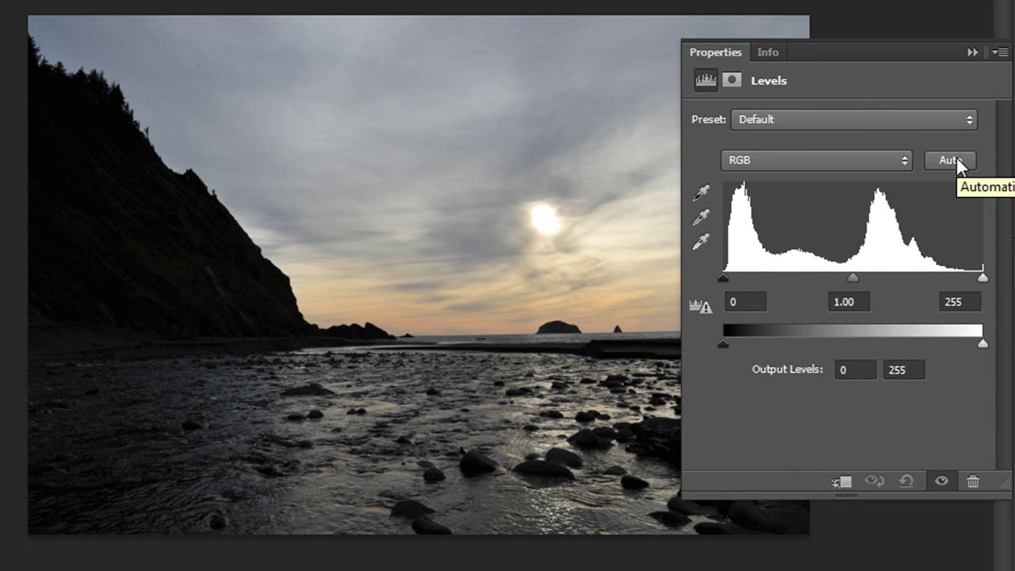
pyautogui.click(948, 165)
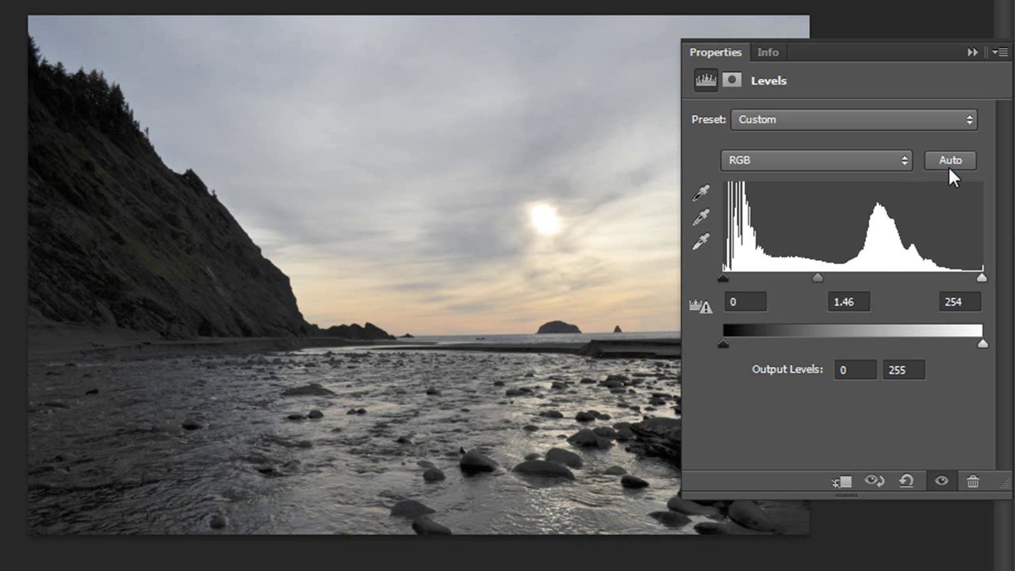
# Step: Compare the photo with and without Levels 1, then drag Levels 1 to the trash
pyautogui.click(971, 51)
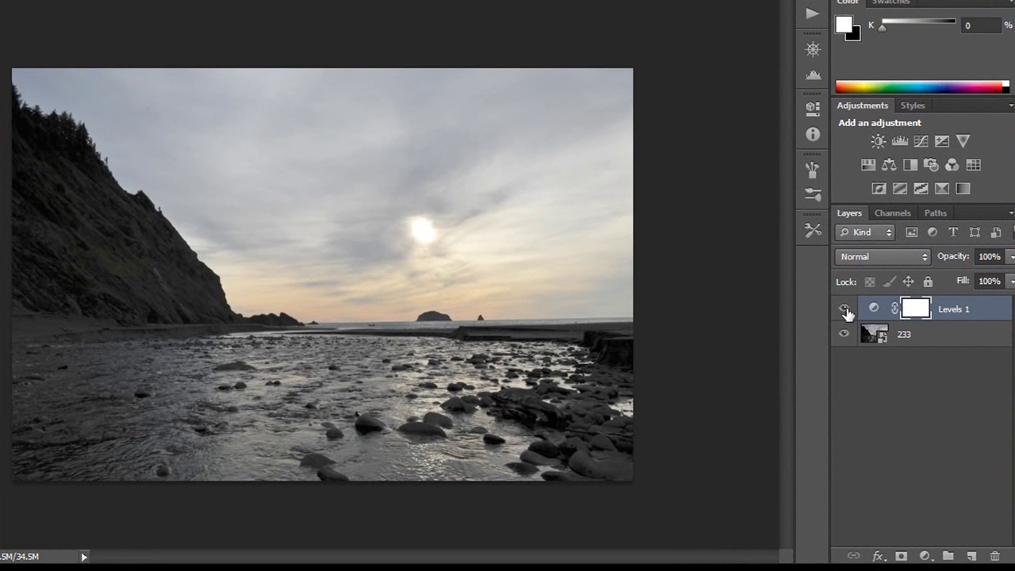
pyautogui.click(847, 308)
pyautogui.click(847, 309)
pyautogui.click(847, 309)
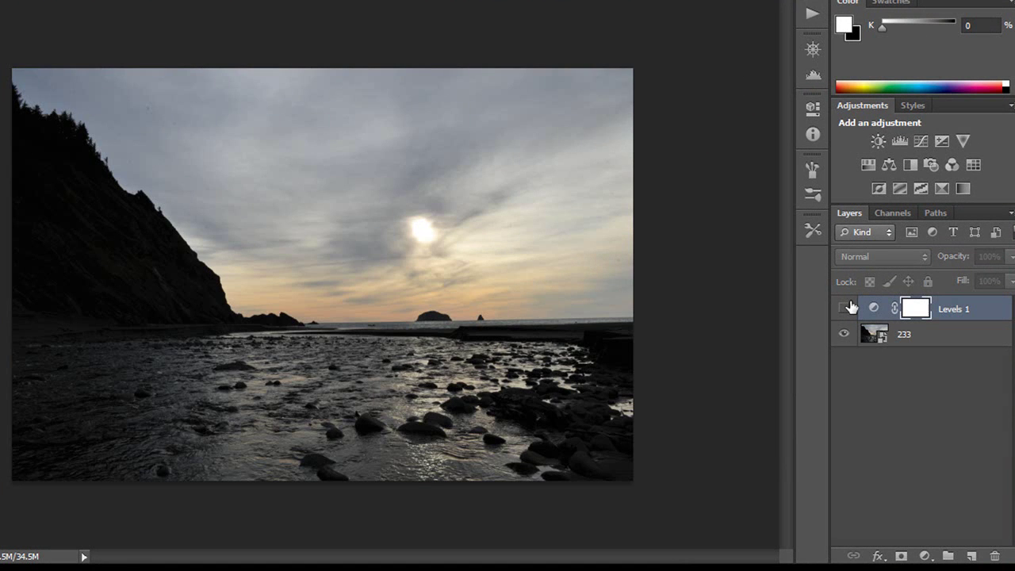
pyautogui.click(847, 309)
pyautogui.click(847, 308)
pyautogui.moveTo(964, 311); pyautogui.dragTo(998, 554)
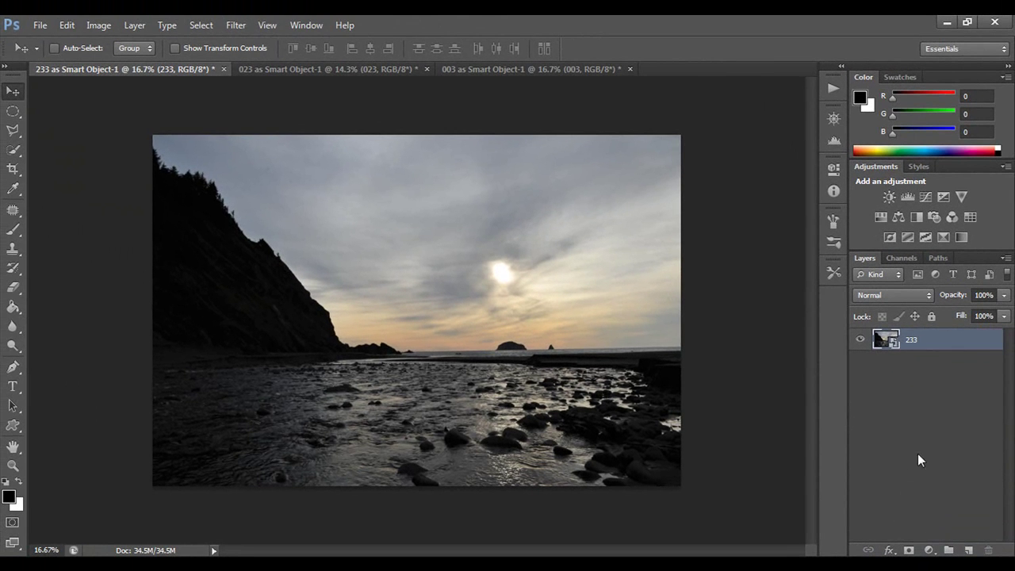
# Step: Add a Curves adjustment layer above photo 233 and apply its Auto correction
pyautogui.click(929, 378)
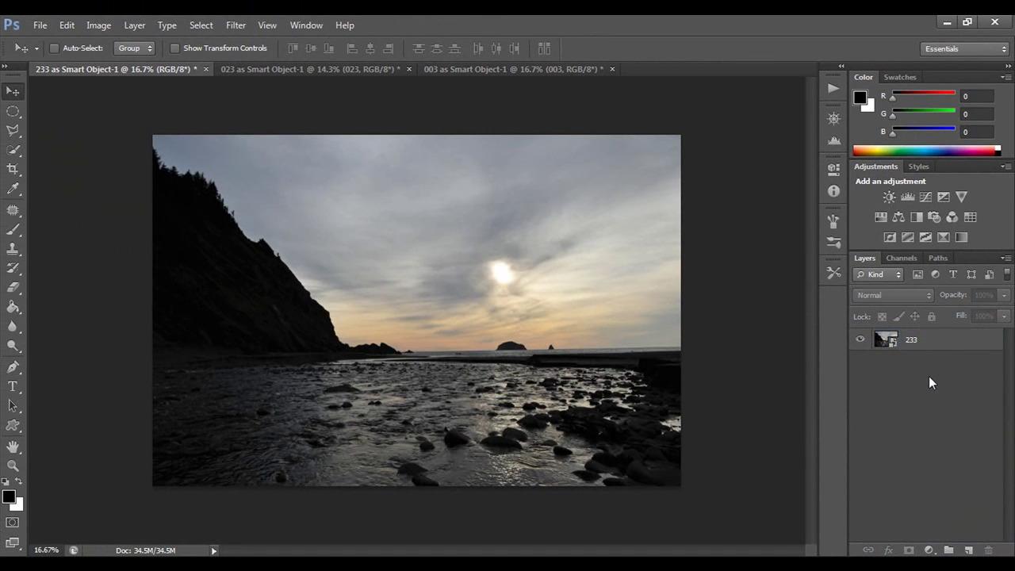
pyautogui.click(930, 549)
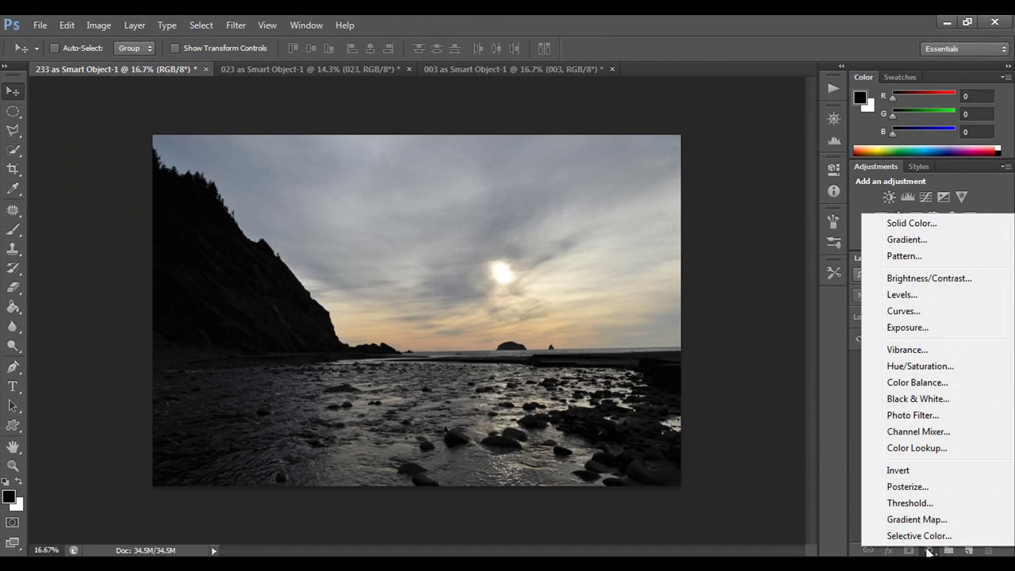
pyautogui.click(903, 311)
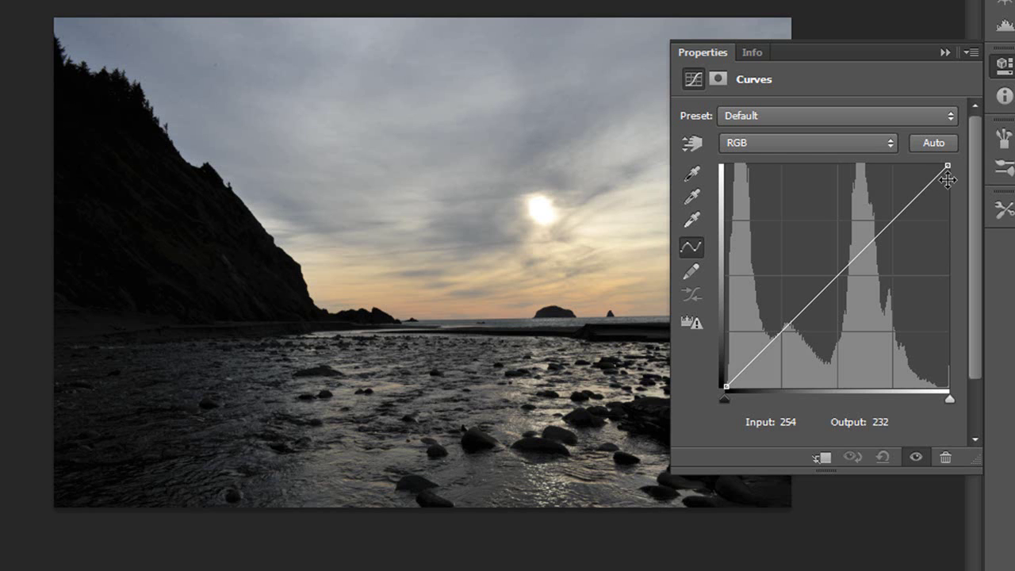
pyautogui.click(939, 140)
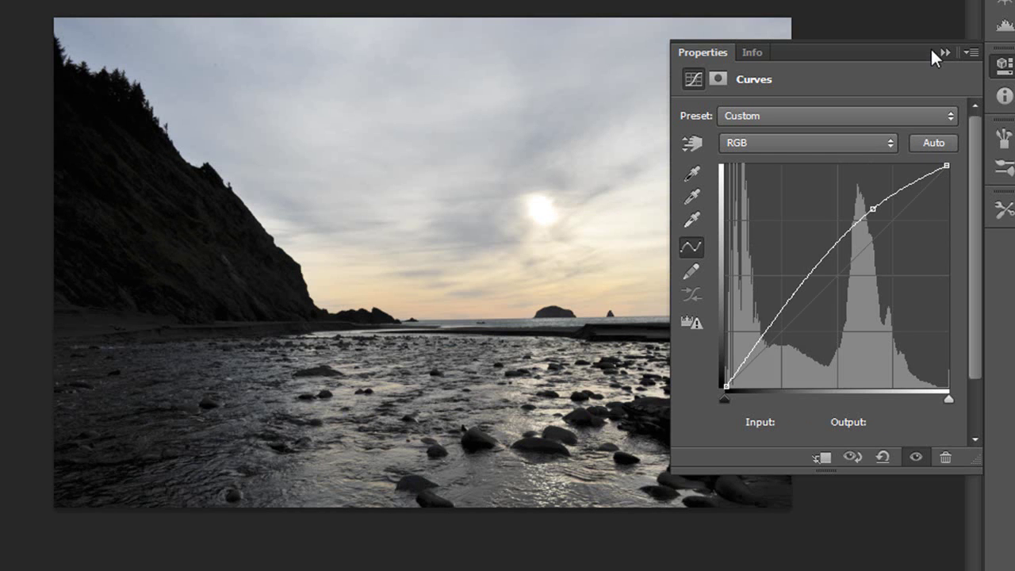
pyautogui.click(942, 53)
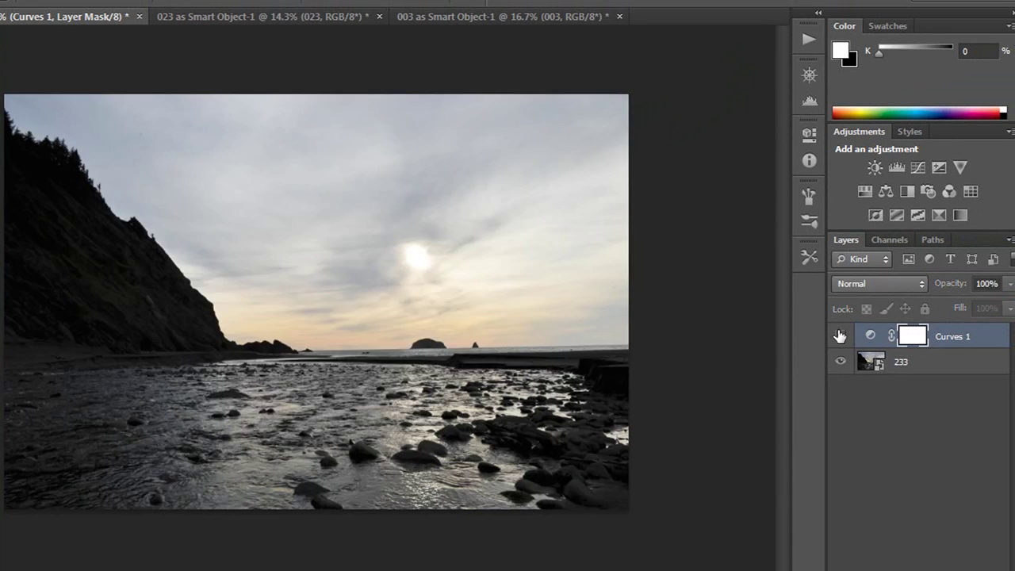
# Step: Compare the photo with Curves 1 shown and hidden, then delete the Curves 1 layer
pyautogui.click(841, 336)
pyautogui.click(842, 337)
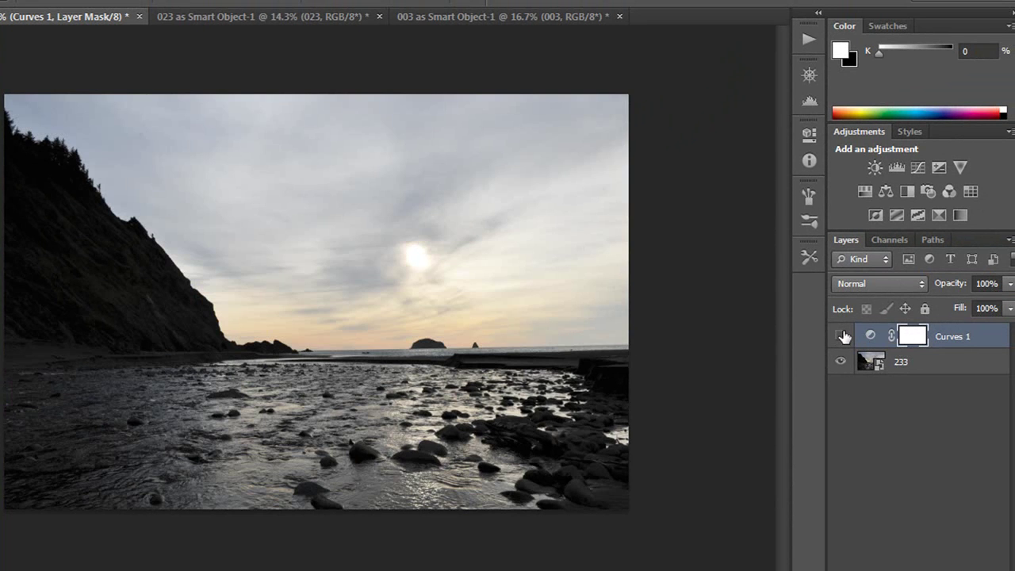
pyautogui.click(842, 336)
pyautogui.moveTo(969, 340); pyautogui.dragTo(959, 481)
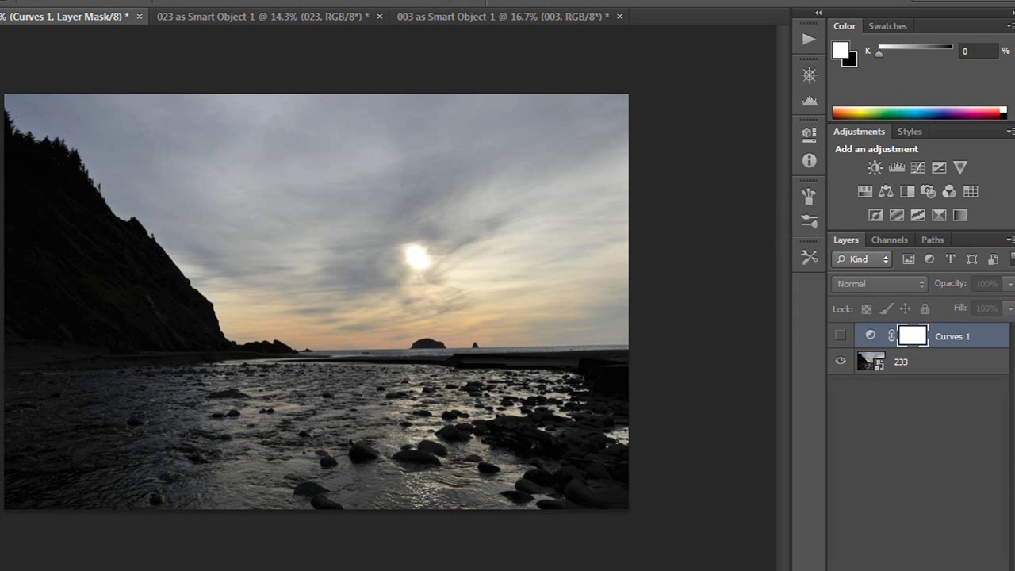
pyautogui.press('Delete')
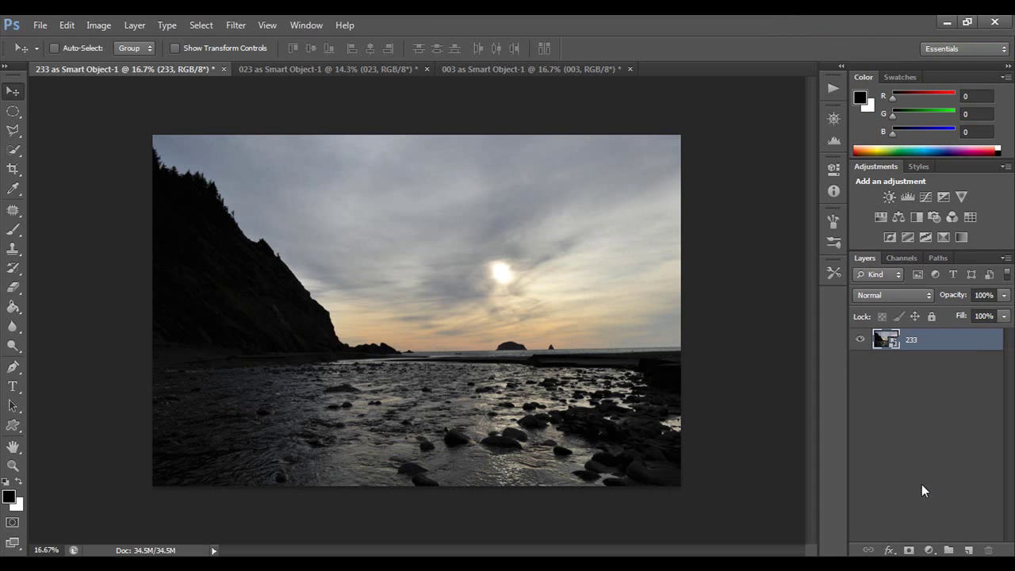
# Step: Add a Brightness/Contrast adjustment layer with Auto values Brightness 49 and Contrast -21
pyautogui.click(929, 405)
pyautogui.click(931, 550)
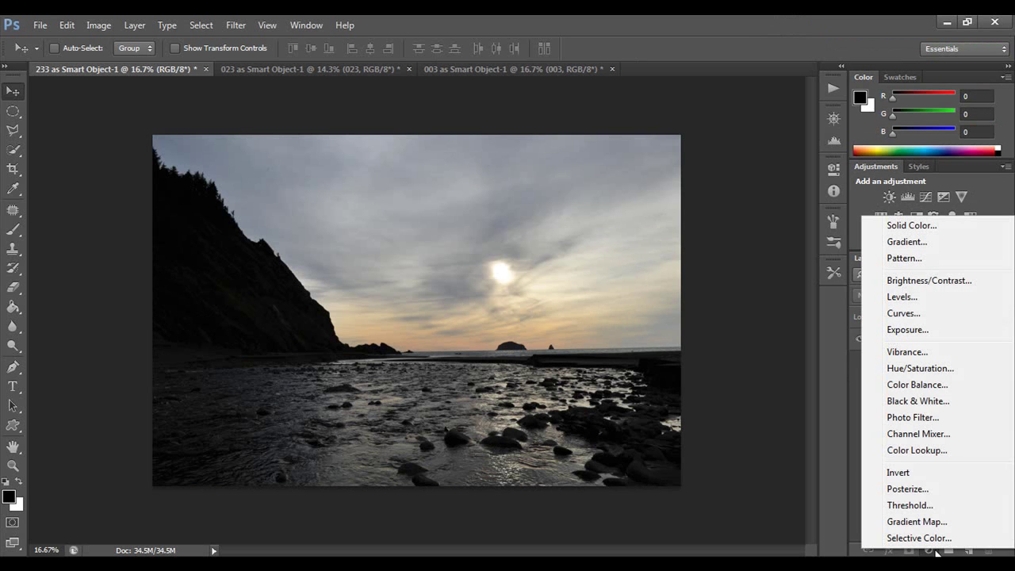
pyautogui.click(931, 284)
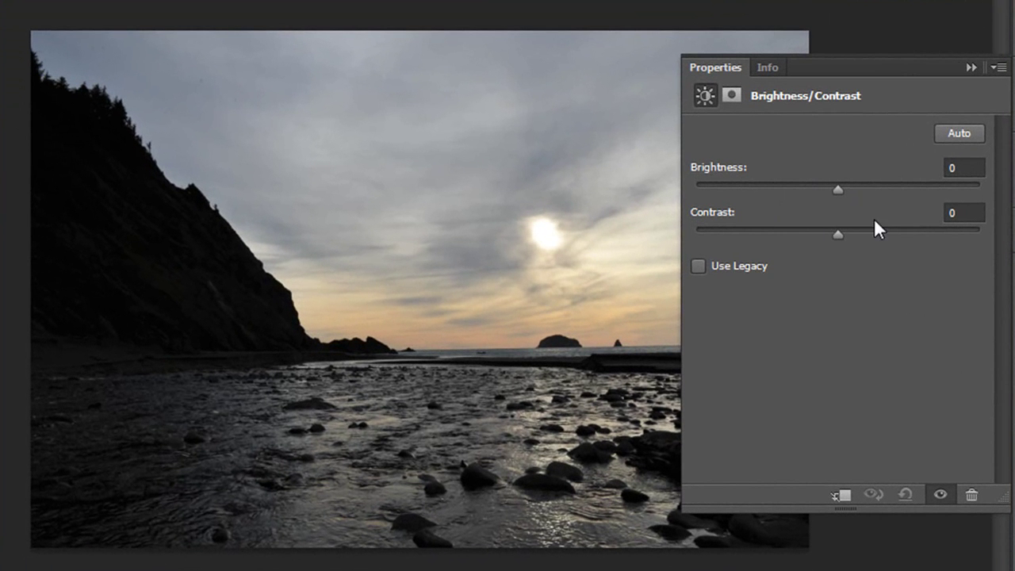
pyautogui.click(955, 130)
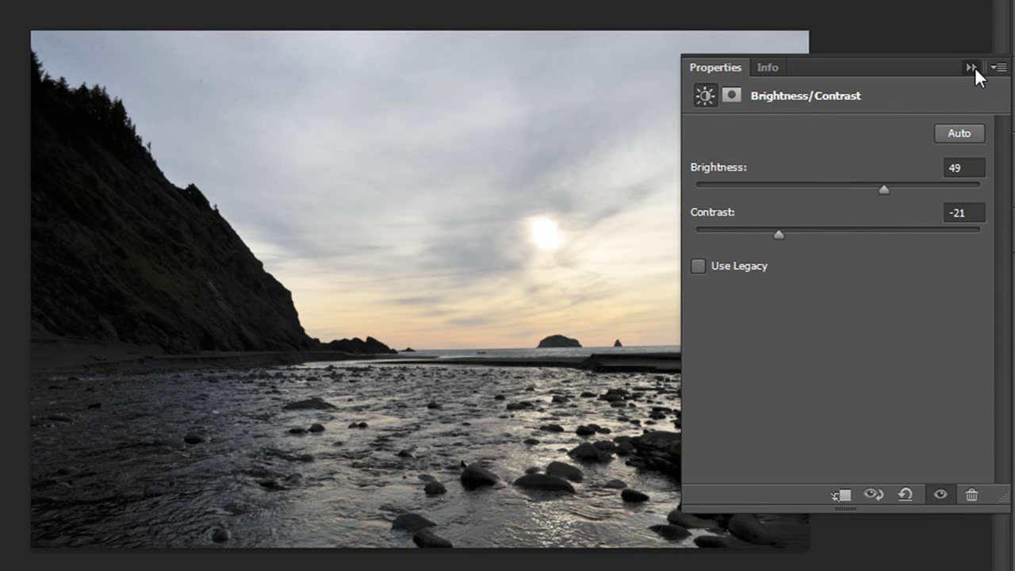
pyautogui.click(976, 69)
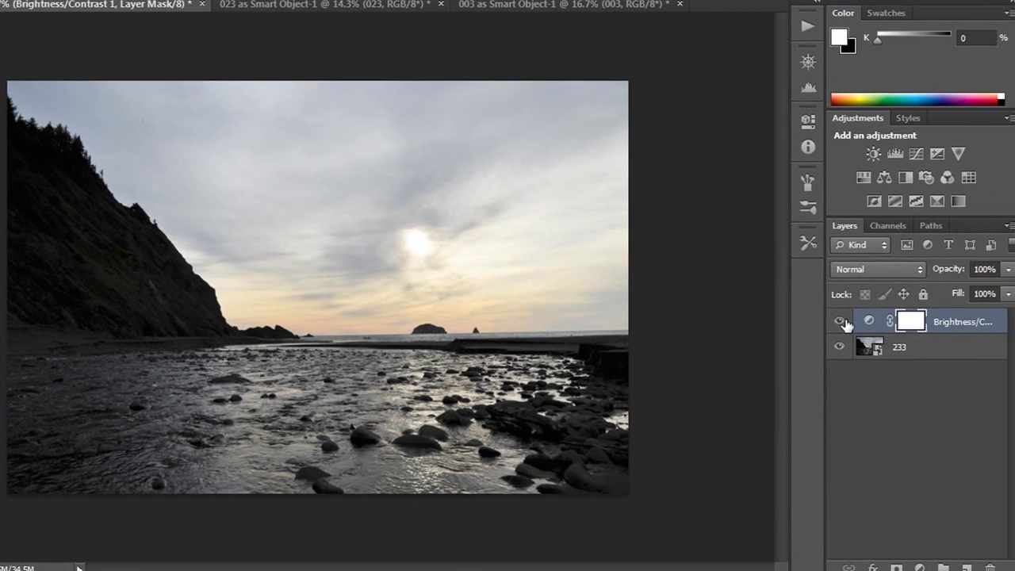
pyautogui.click(834, 321)
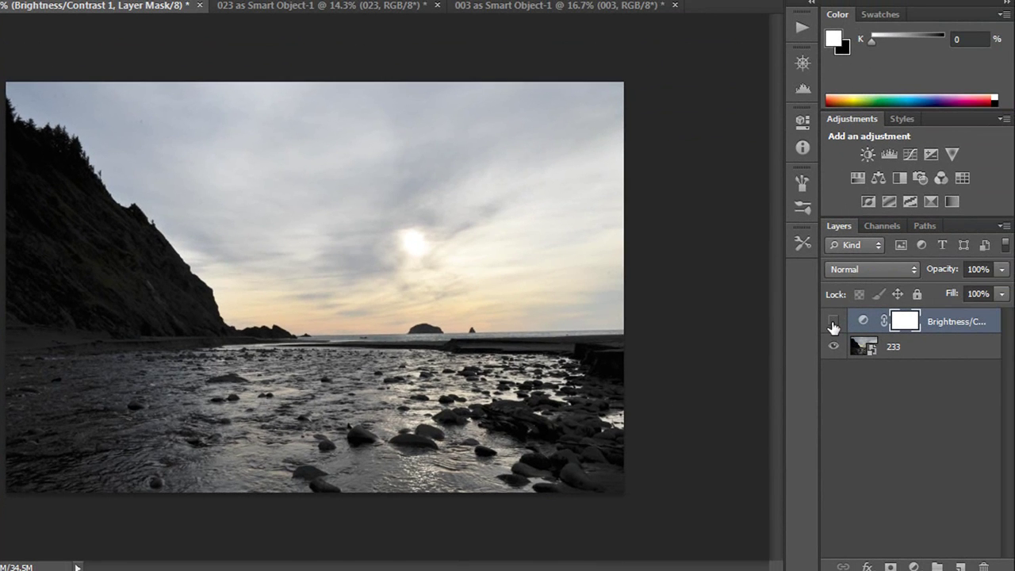
pyautogui.click(834, 323)
pyautogui.click(833, 324)
pyautogui.click(833, 323)
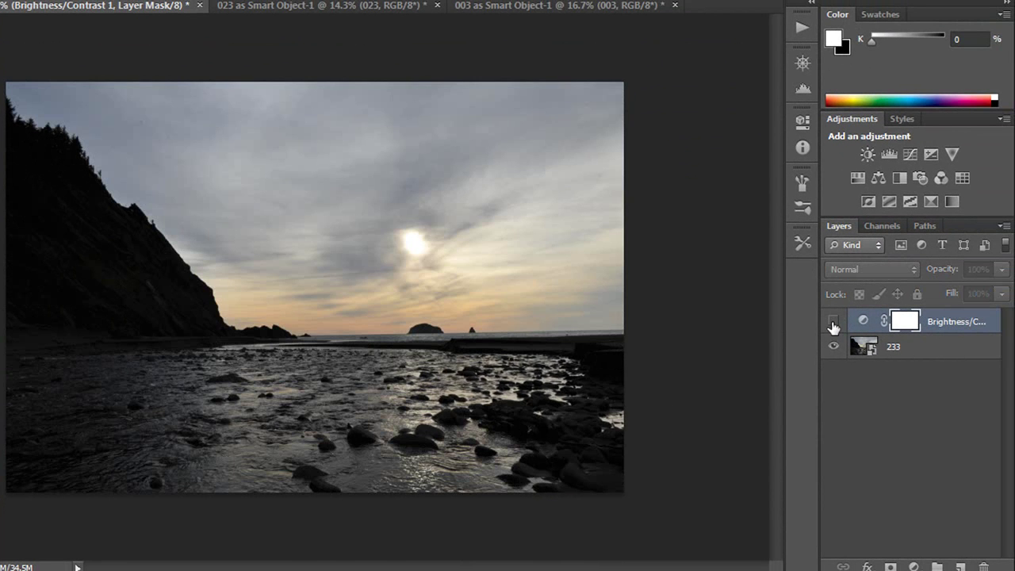
pyautogui.click(833, 324)
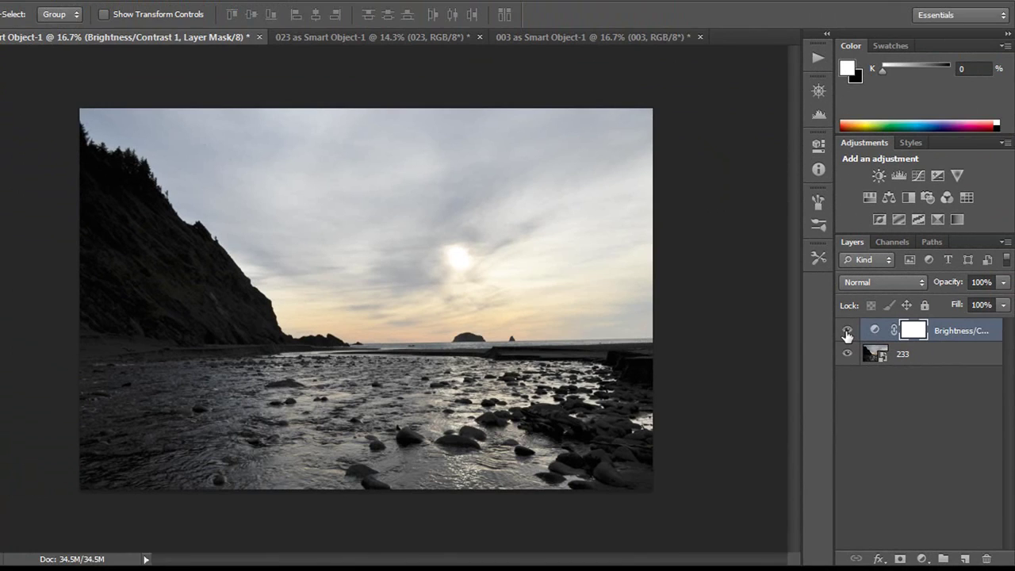